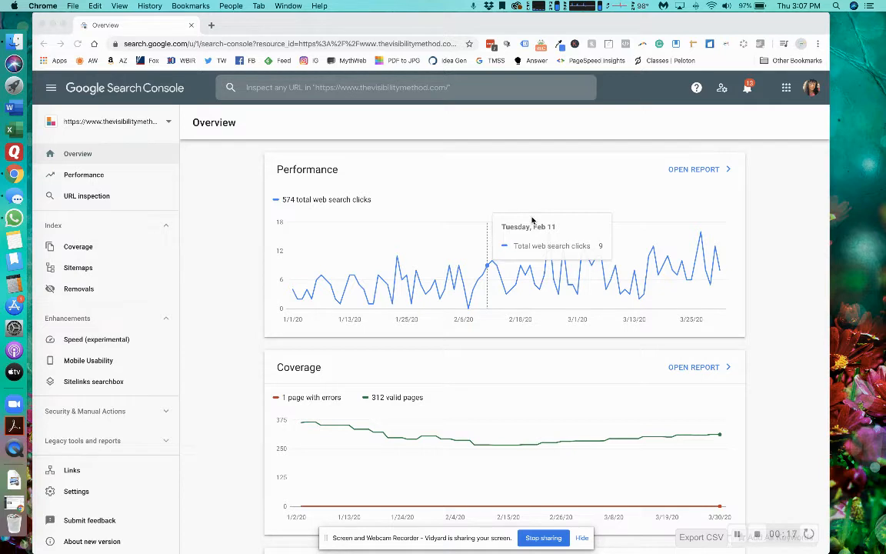
- Open the site's Performance report and add the average CTR and average position metrics to the chart
{"action": "left_click", "coordinate": [82, 176]}
{"action": "left_click", "coordinate": [80, 177]}
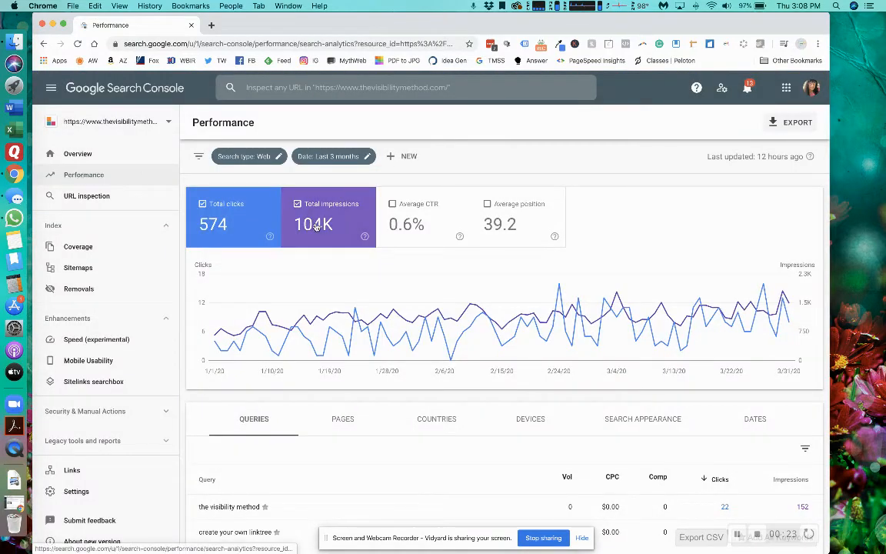
{"action": "left_click", "coordinate": [399, 219]}
{"action": "left_click", "coordinate": [511, 219]}
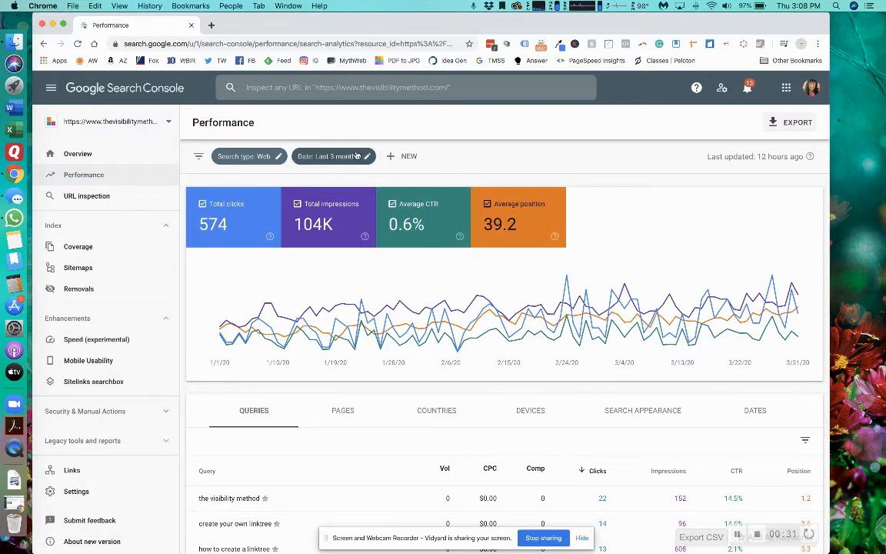
- Sort the query table by clicks in ascending and descending order, and by impressions from highest to lowest
{"action": "scroll", "coordinate": [385, 302], "scroll_direction": "down", "scroll_amount": 3}
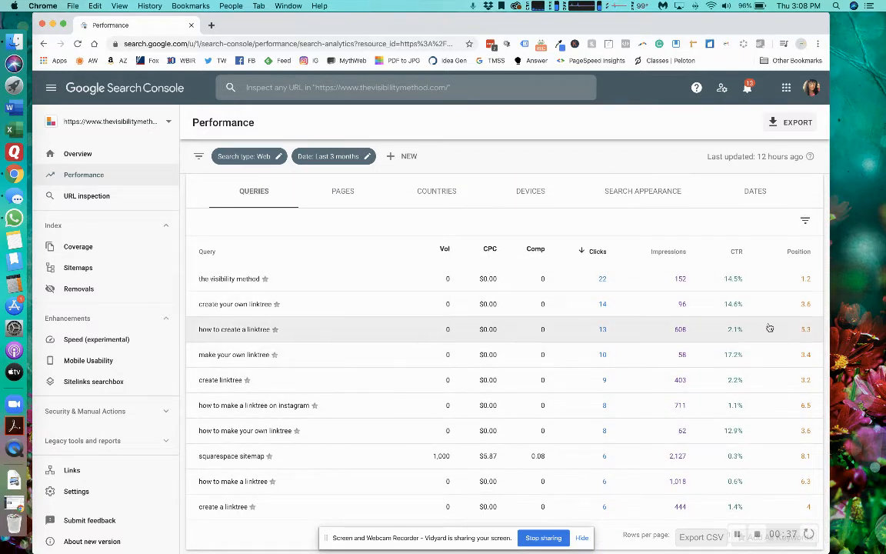
{"action": "left_click", "coordinate": [595, 251]}
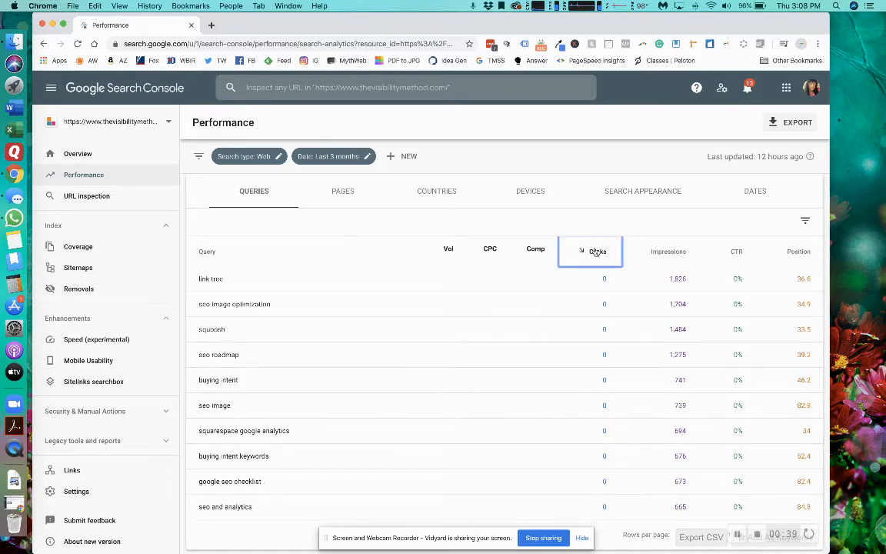
{"action": "left_click", "coordinate": [595, 251]}
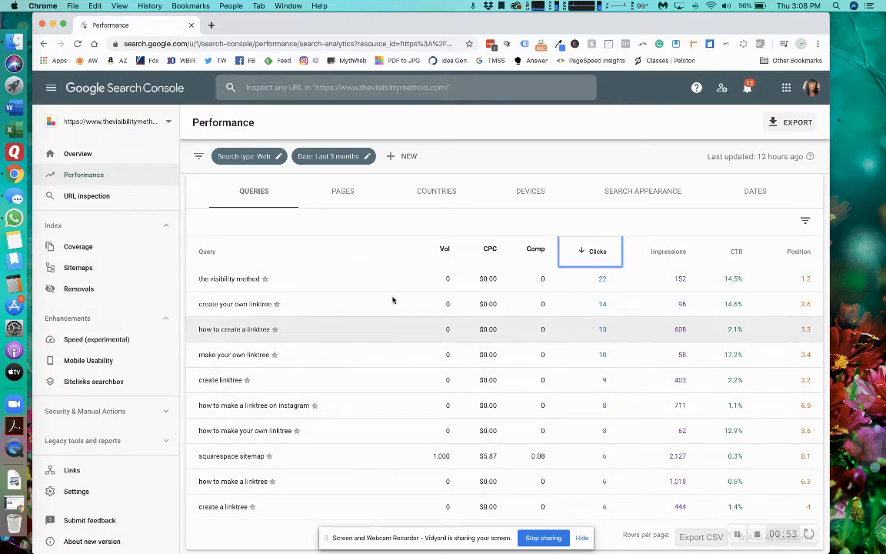
{"action": "left_click", "coordinate": [664, 251]}
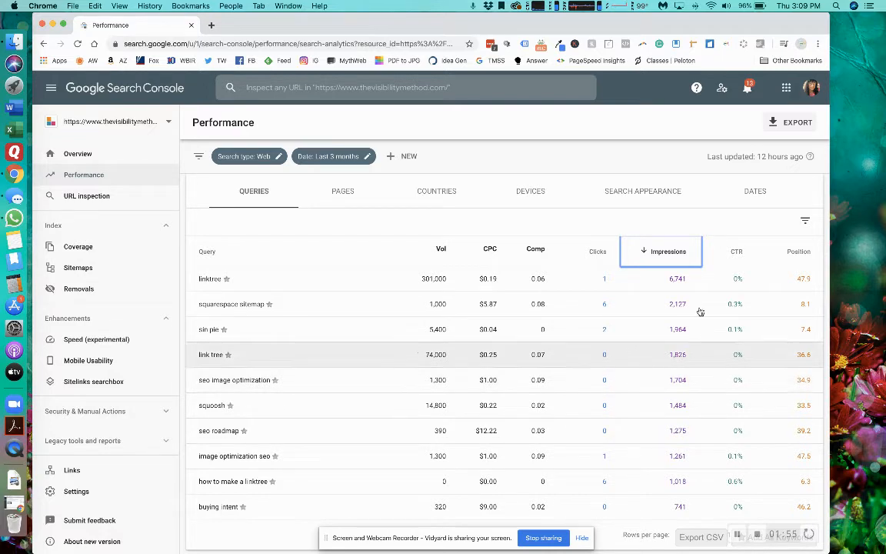
- Sort the queries by position in ascending order and show 100 rows per page
{"action": "left_click", "coordinate": [796, 251]}
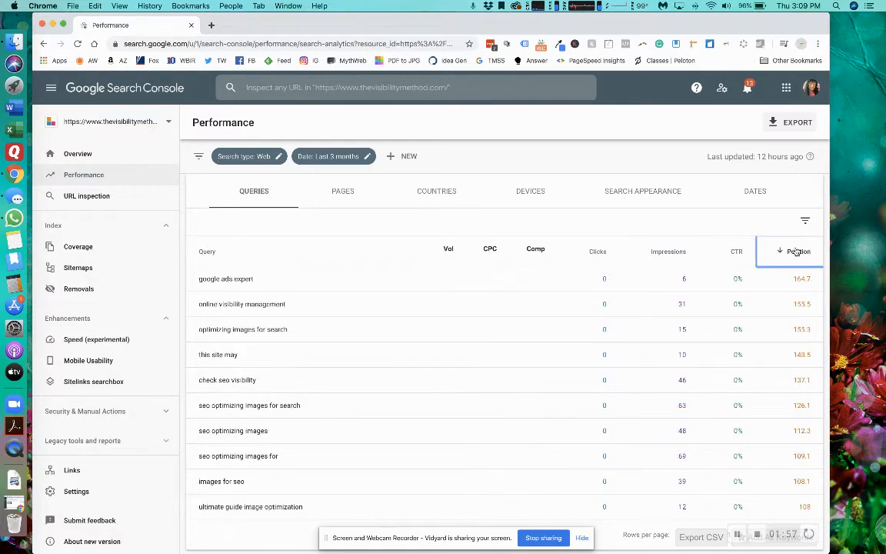
{"action": "left_click", "coordinate": [795, 252]}
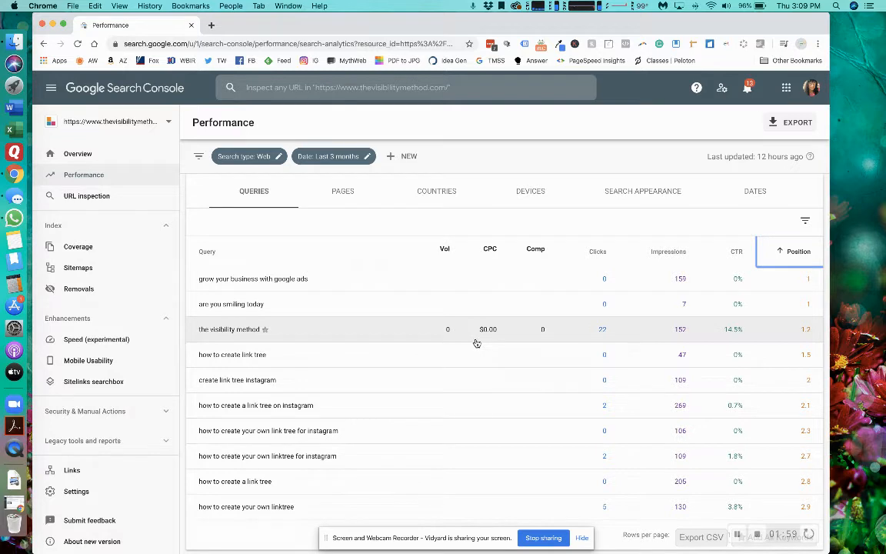
{"action": "scroll", "coordinate": [363, 389], "scroll_direction": "down", "scroll_amount": 1}
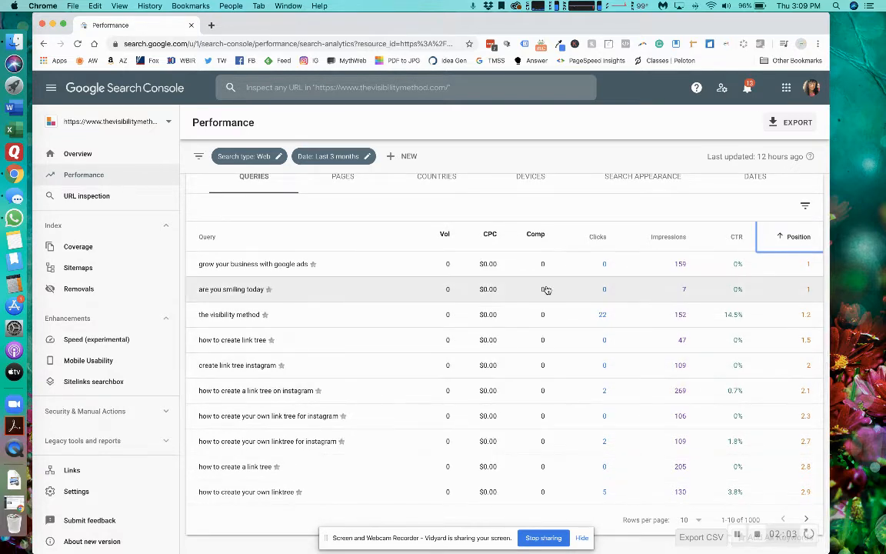
{"action": "left_click", "coordinate": [684, 519]}
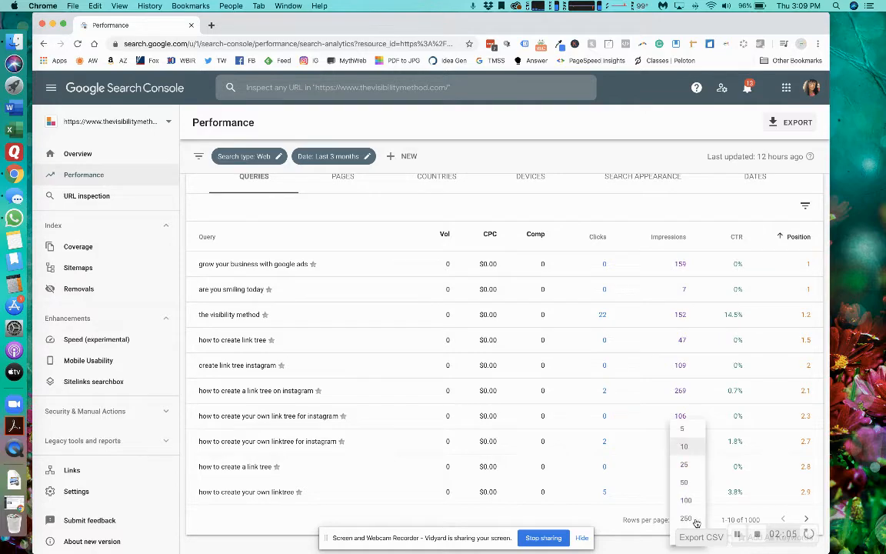
{"action": "left_click", "coordinate": [686, 499]}
- Look through the 100 best-positioned queries, comparing their search volume, clicks, impressions, CTR and position
{"action": "scroll", "coordinate": [626, 394], "scroll_direction": "down", "scroll_amount": 20}
{"action": "scroll", "coordinate": [628, 393], "scroll_direction": "up", "scroll_amount": 5}
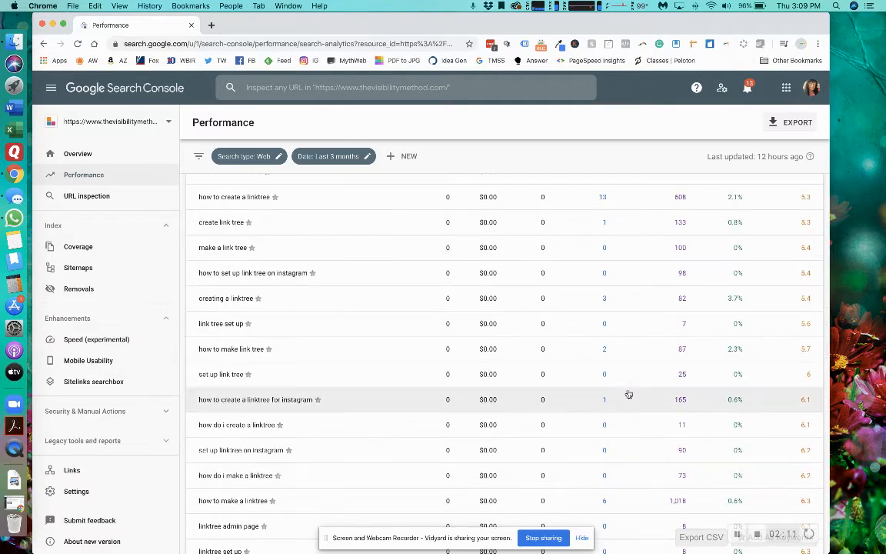
{"action": "scroll", "coordinate": [628, 393], "scroll_direction": "down", "scroll_amount": 10}
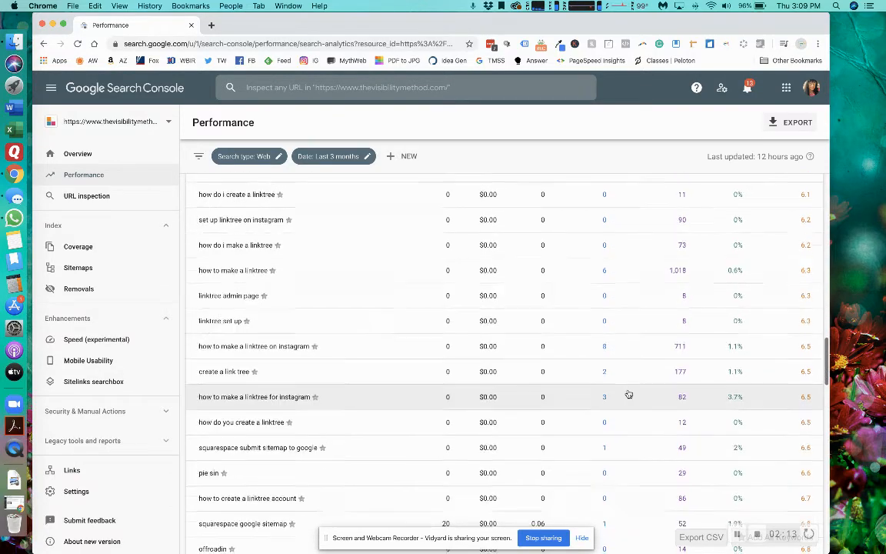
{"action": "scroll", "coordinate": [628, 394], "scroll_direction": "down", "scroll_amount": 2}
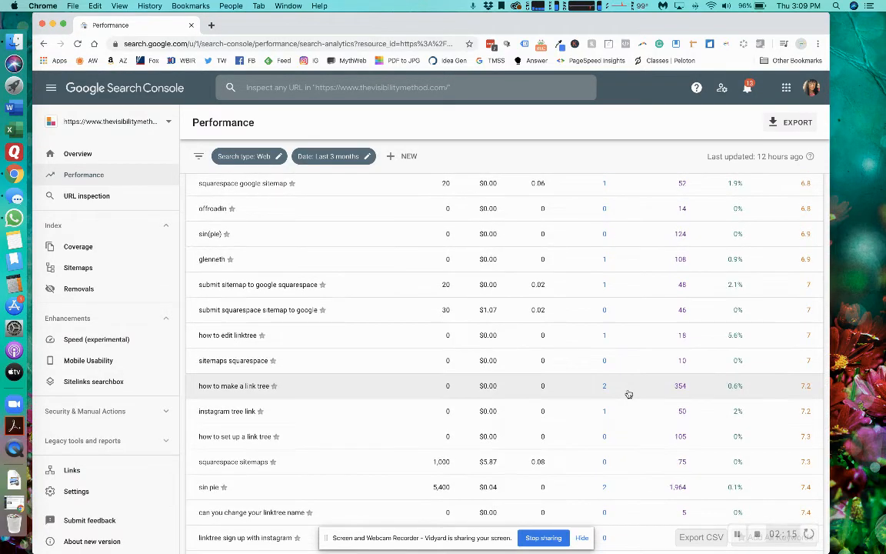
{"action": "scroll", "coordinate": [628, 394], "scroll_direction": "up", "scroll_amount": 15}
{"action": "scroll", "coordinate": [628, 392], "scroll_direction": "down", "scroll_amount": 6}
{"action": "scroll", "coordinate": [627, 393], "scroll_direction": "down", "scroll_amount": 8}
{"action": "scroll", "coordinate": [627, 393], "scroll_direction": "down", "scroll_amount": 8}
{"action": "scroll", "coordinate": [513, 355], "scroll_direction": "down", "scroll_amount": 7}
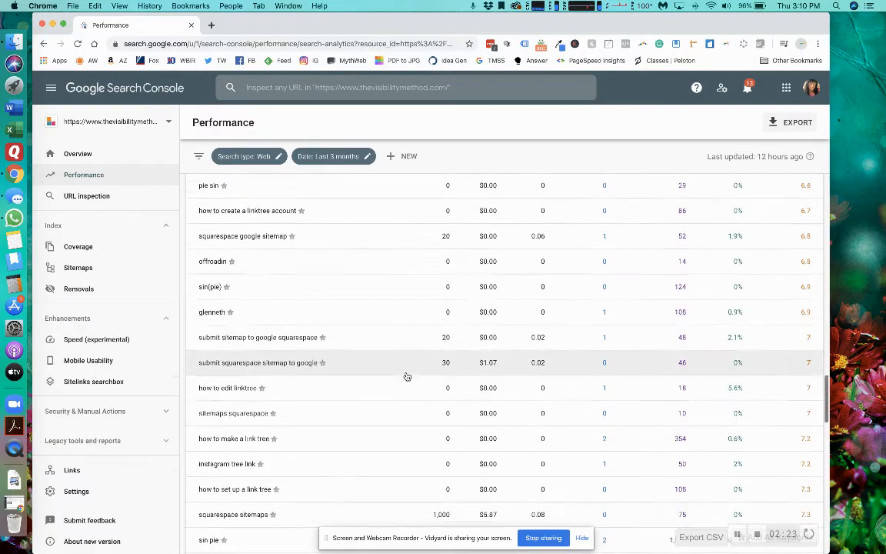
{"action": "scroll", "coordinate": [406, 376], "scroll_direction": "down", "scroll_amount": 6}
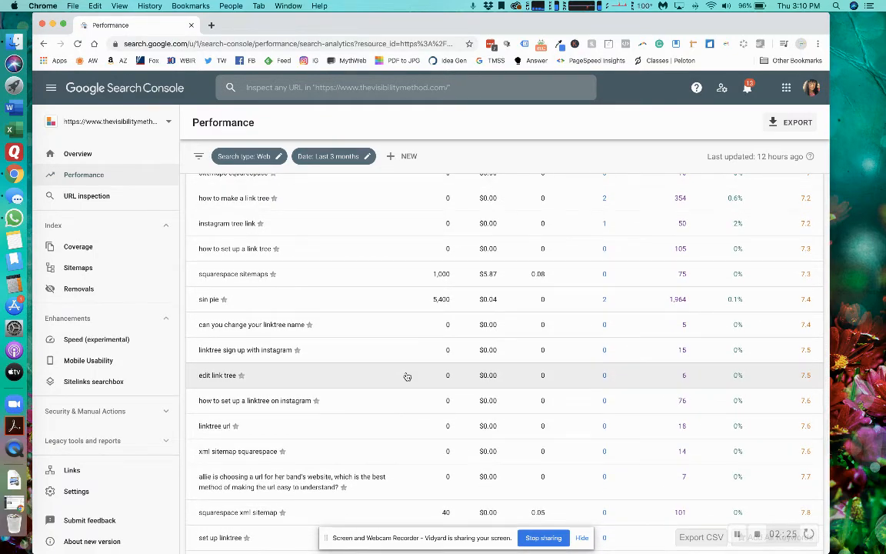
{"action": "scroll", "coordinate": [407, 376], "scroll_direction": "down", "scroll_amount": 4}
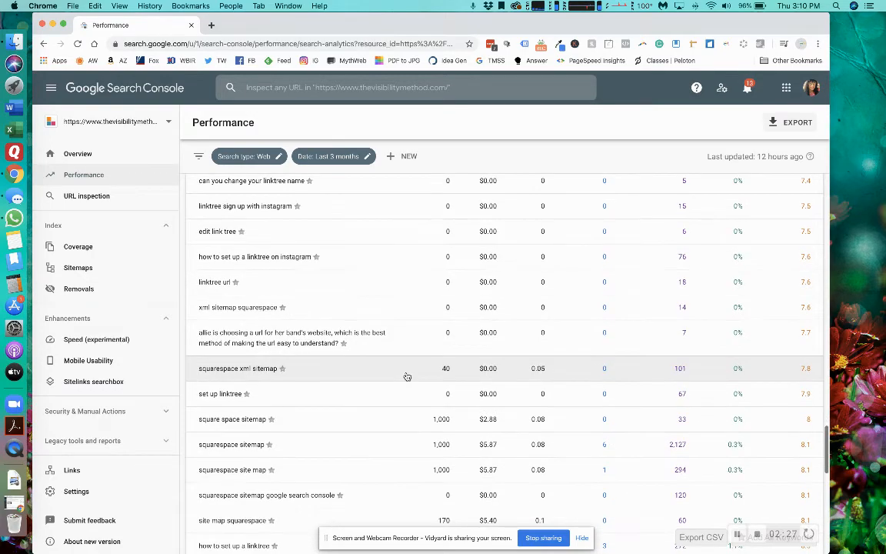
{"action": "scroll", "coordinate": [406, 376], "scroll_direction": "down", "scroll_amount": 9}
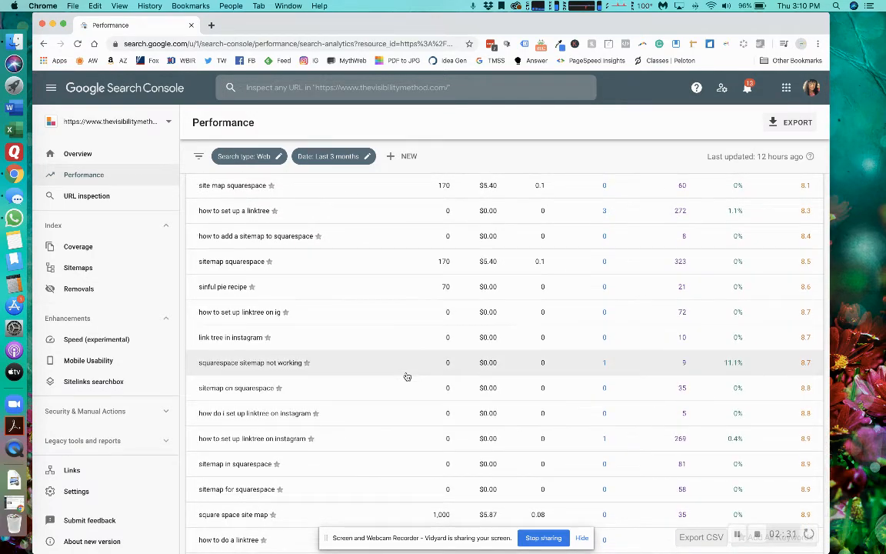
{"action": "scroll", "coordinate": [407, 375], "scroll_direction": "down", "scroll_amount": 7}
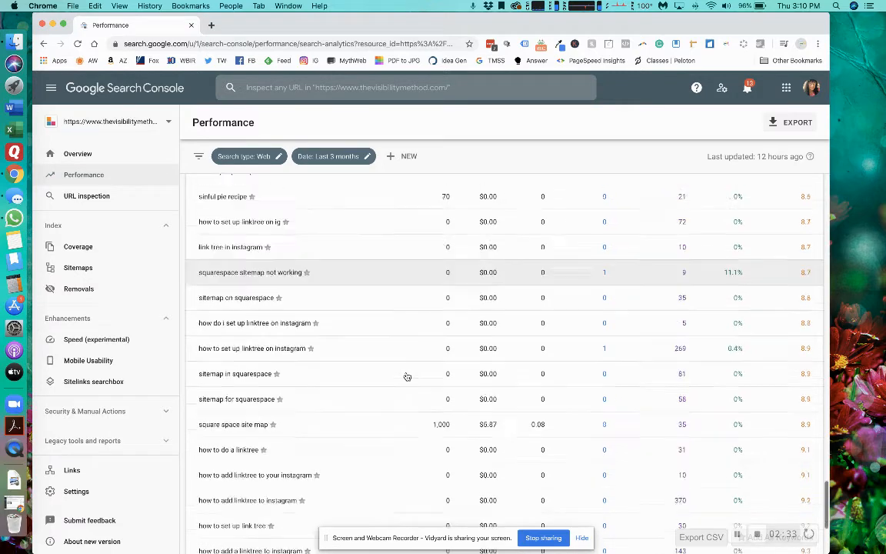
{"action": "scroll", "coordinate": [407, 376], "scroll_direction": "down", "scroll_amount": 1}
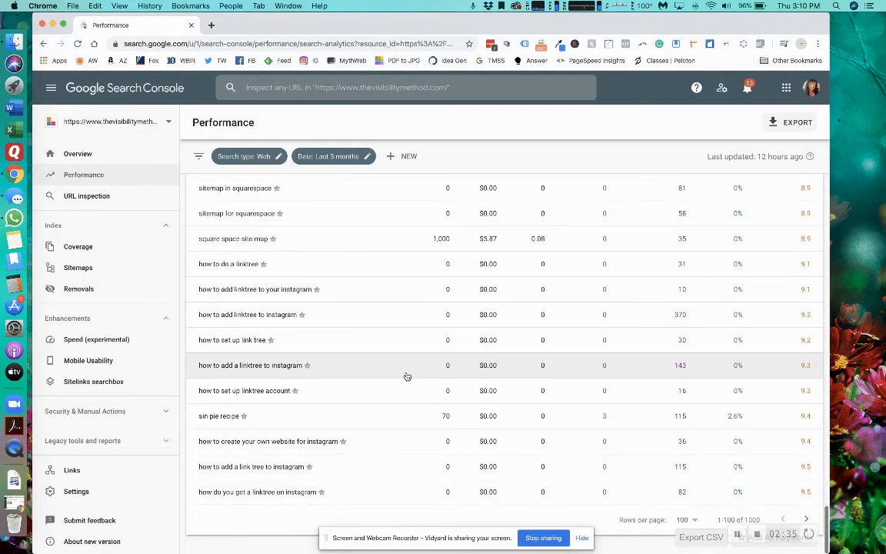
- Filter the Performance report to queries containing "seo"
{"action": "scroll", "coordinate": [447, 376], "scroll_direction": "up", "scroll_amount": 20}
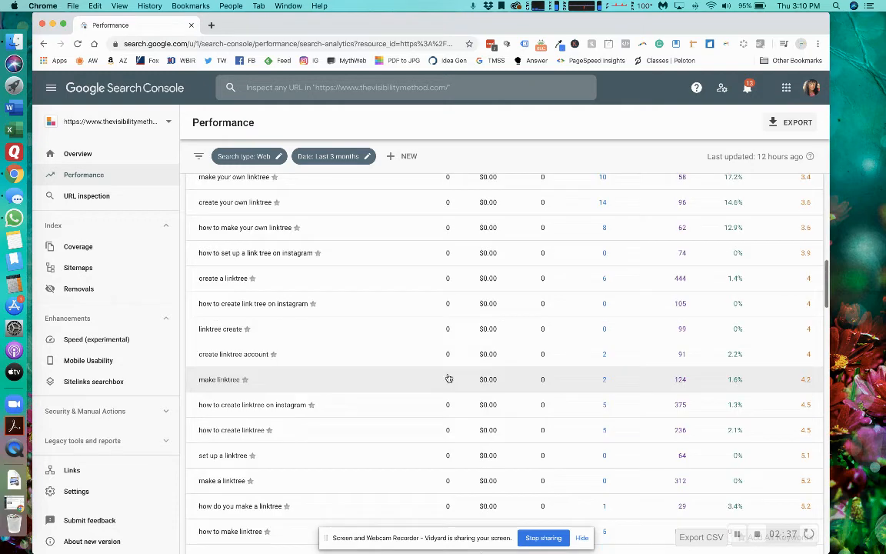
{"action": "left_click", "coordinate": [400, 157]}
{"action": "left_click", "coordinate": [416, 176]}
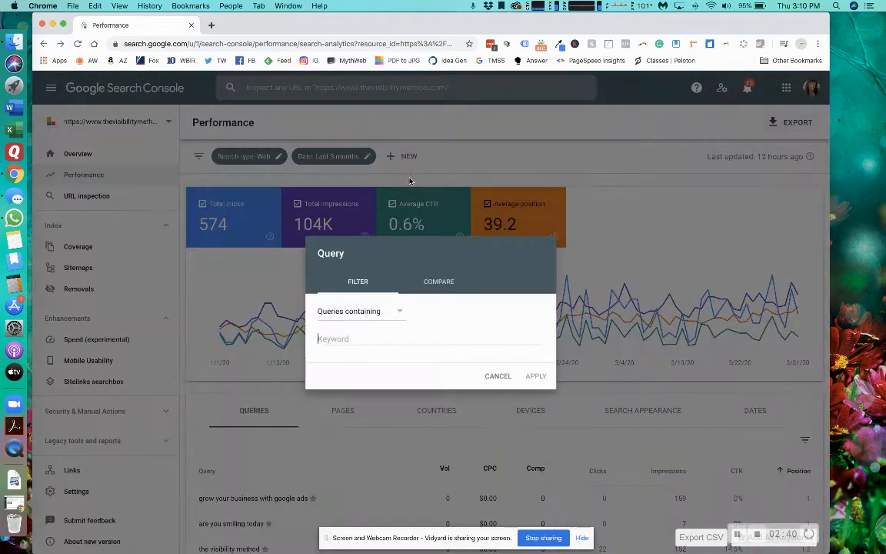
{"action": "left_click", "coordinate": [342, 334]}
{"action": "type", "text": "seo"}
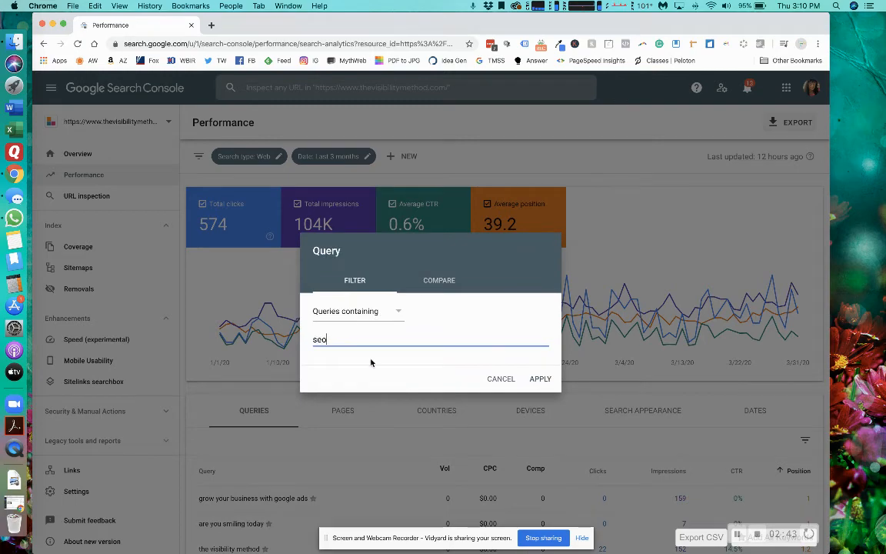
{"action": "left_click", "coordinate": [541, 379]}
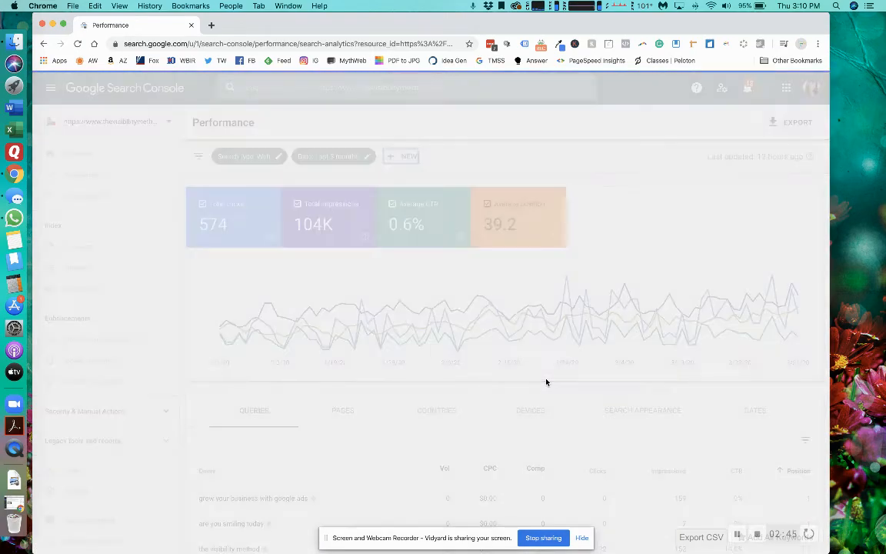
- Sort the queries containing "seo" by position in ascending order and review their impressions and positions
{"action": "scroll", "coordinate": [605, 381], "scroll_direction": "down", "scroll_amount": 4}
{"action": "scroll", "coordinate": [605, 381], "scroll_direction": "down", "scroll_amount": 3}
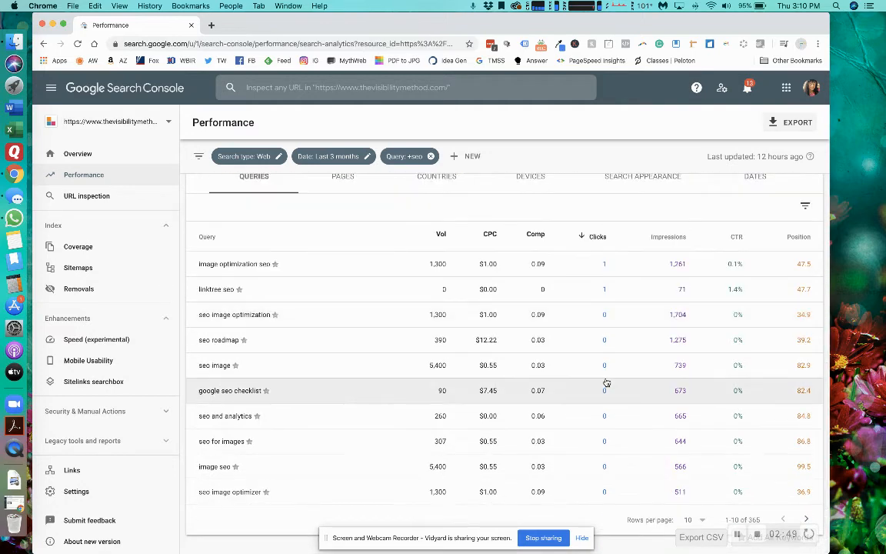
{"action": "left_click", "coordinate": [778, 239]}
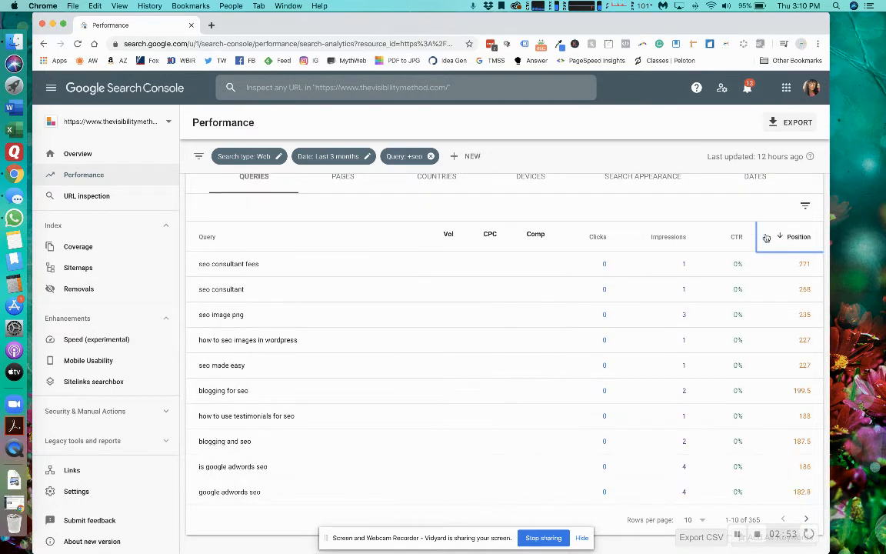
{"action": "left_click", "coordinate": [778, 240]}
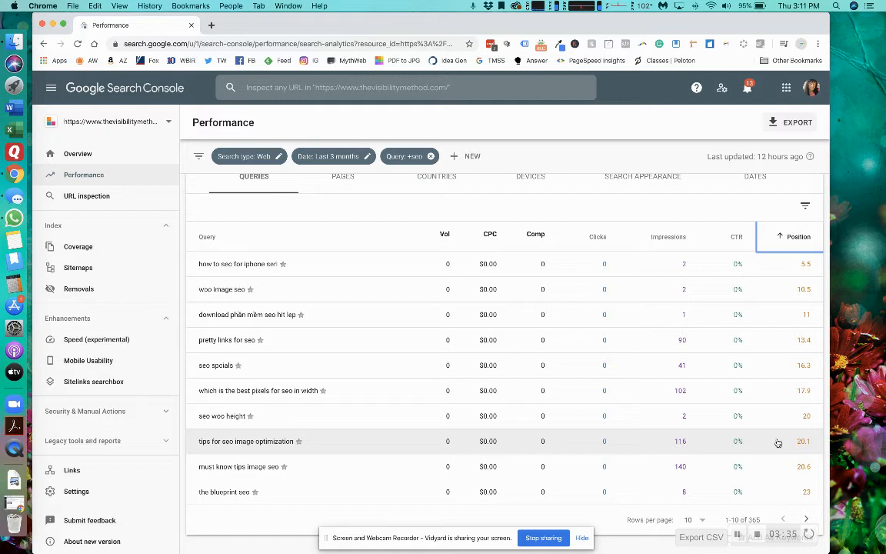
{"action": "scroll", "coordinate": [588, 340], "scroll_direction": "up", "scroll_amount": 2}
{"action": "scroll", "coordinate": [585, 338], "scroll_direction": "down", "scroll_amount": 2}
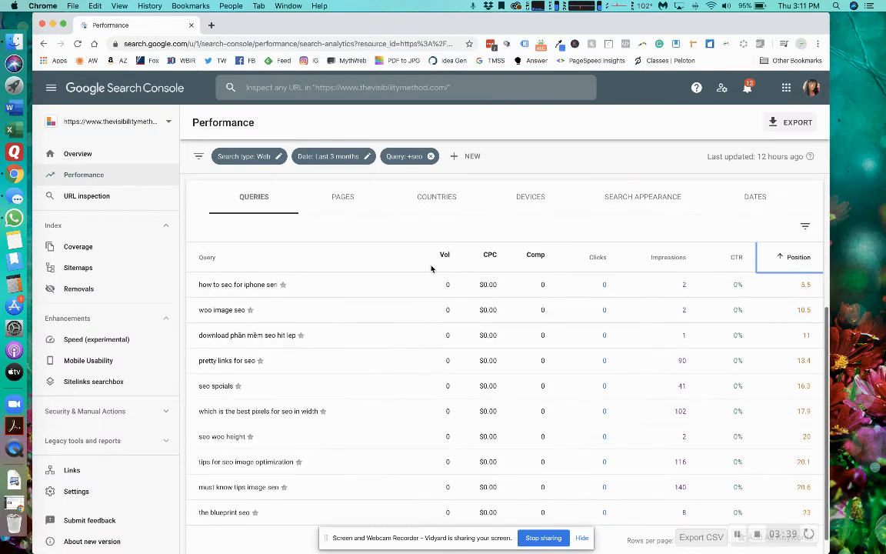
{"action": "scroll", "coordinate": [515, 322], "scroll_direction": "down", "scroll_amount": 1}
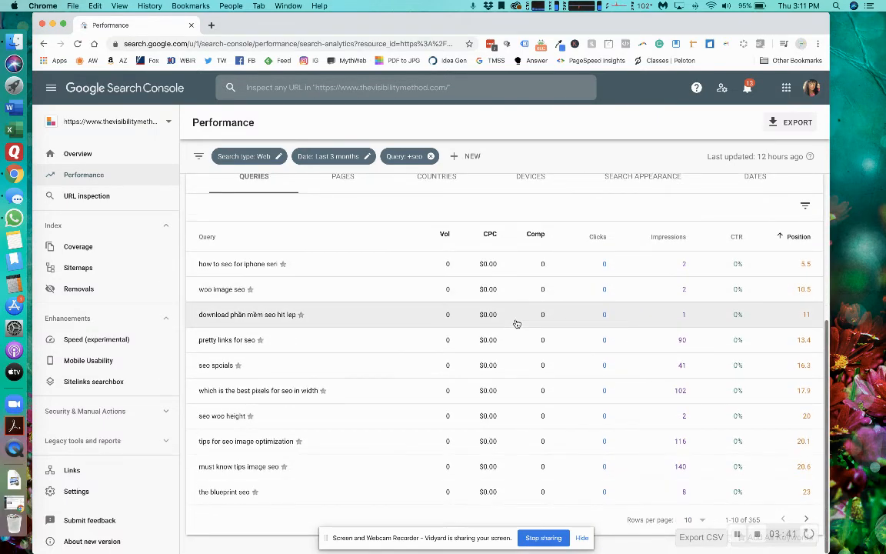
- Remove the "seo" query filter and return to the full query table
{"action": "scroll", "coordinate": [514, 322], "scroll_direction": "up", "scroll_amount": 3}
{"action": "scroll", "coordinate": [517, 323], "scroll_direction": "up", "scroll_amount": 3}
{"action": "left_click", "coordinate": [430, 157]}
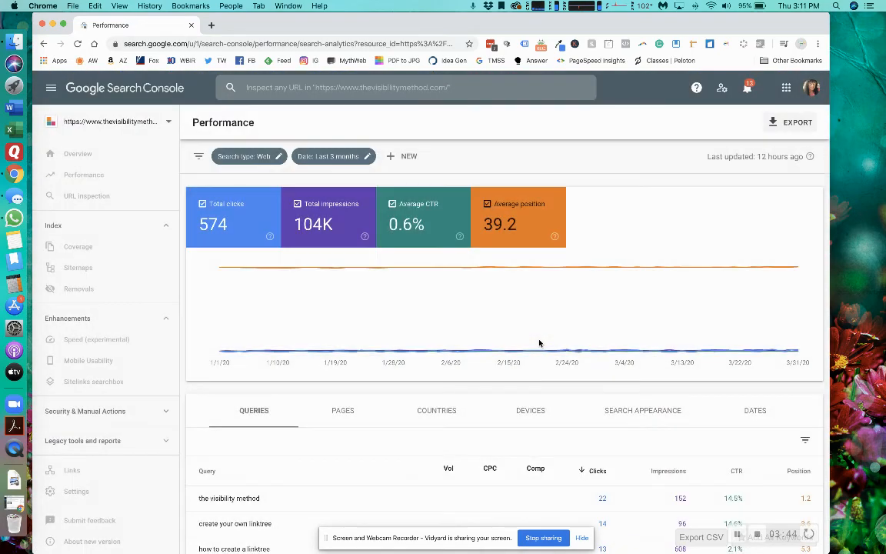
{"action": "scroll", "coordinate": [539, 343], "scroll_direction": "down", "scroll_amount": 2}
{"action": "scroll", "coordinate": [538, 343], "scroll_direction": "down", "scroll_amount": 4}
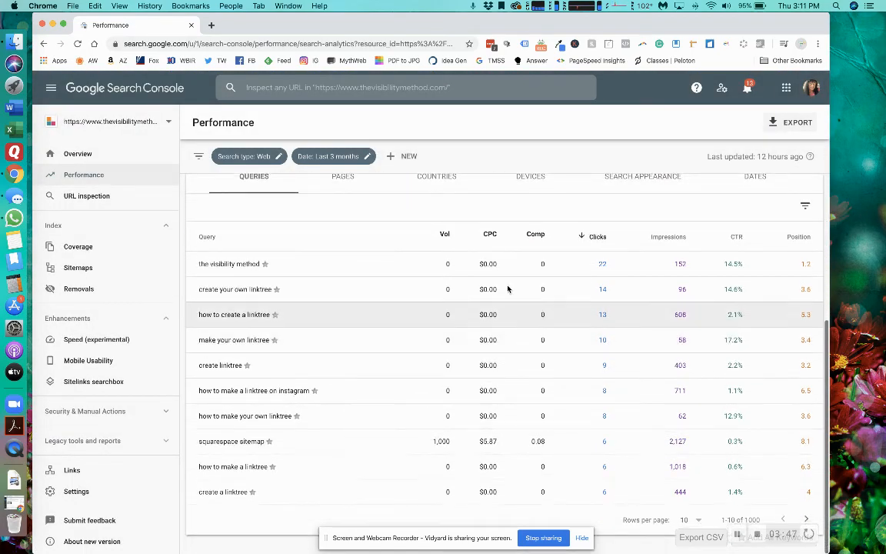